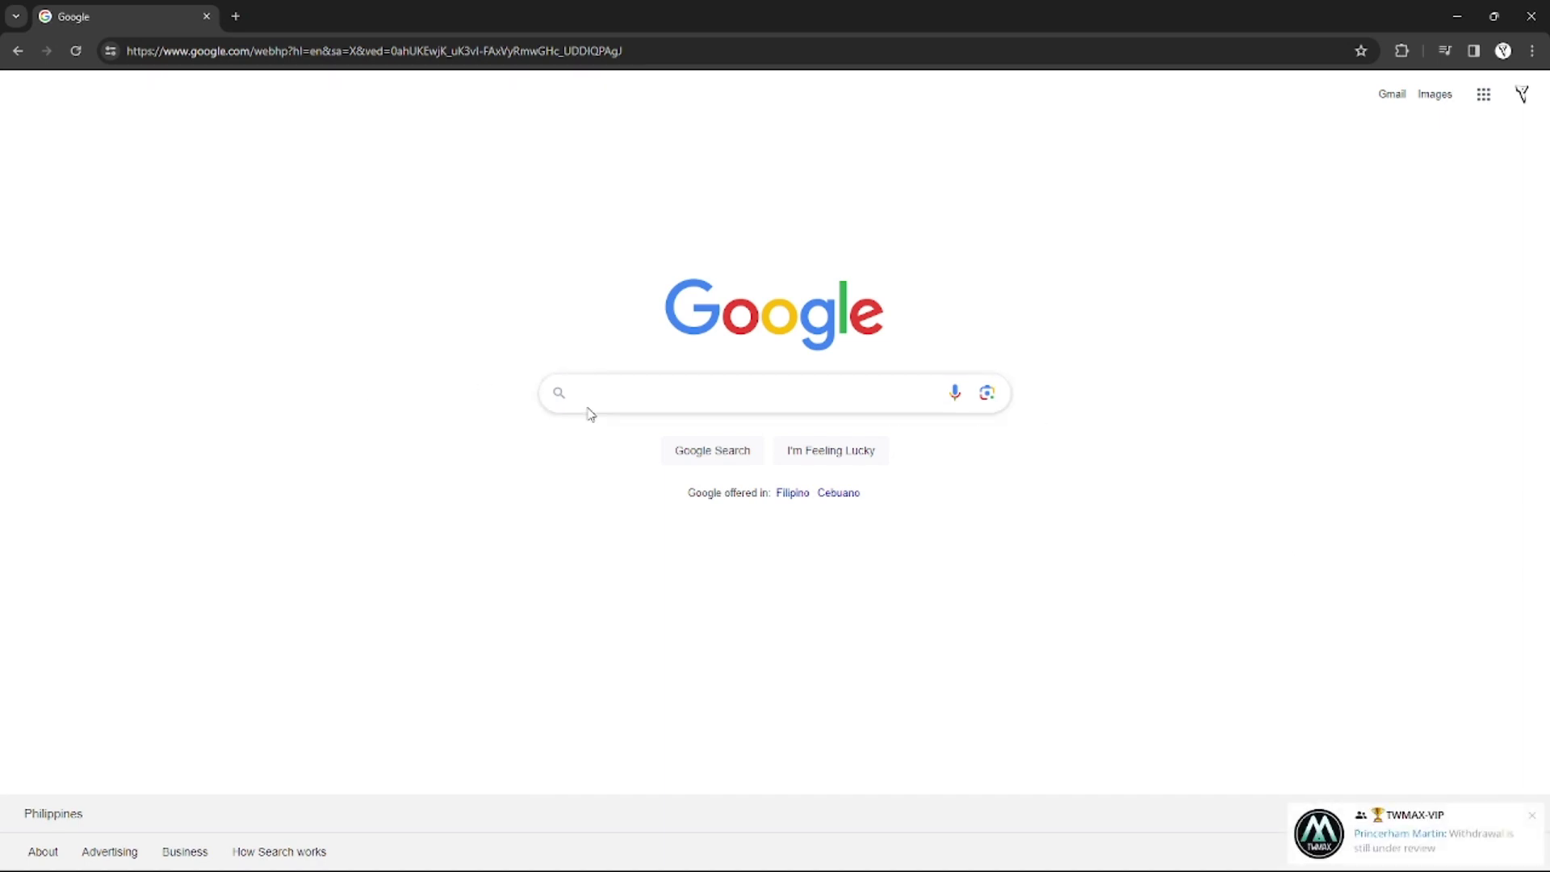
- Search Google for "nedbank" using the Nedbank suggestion
left_click(676, 404)
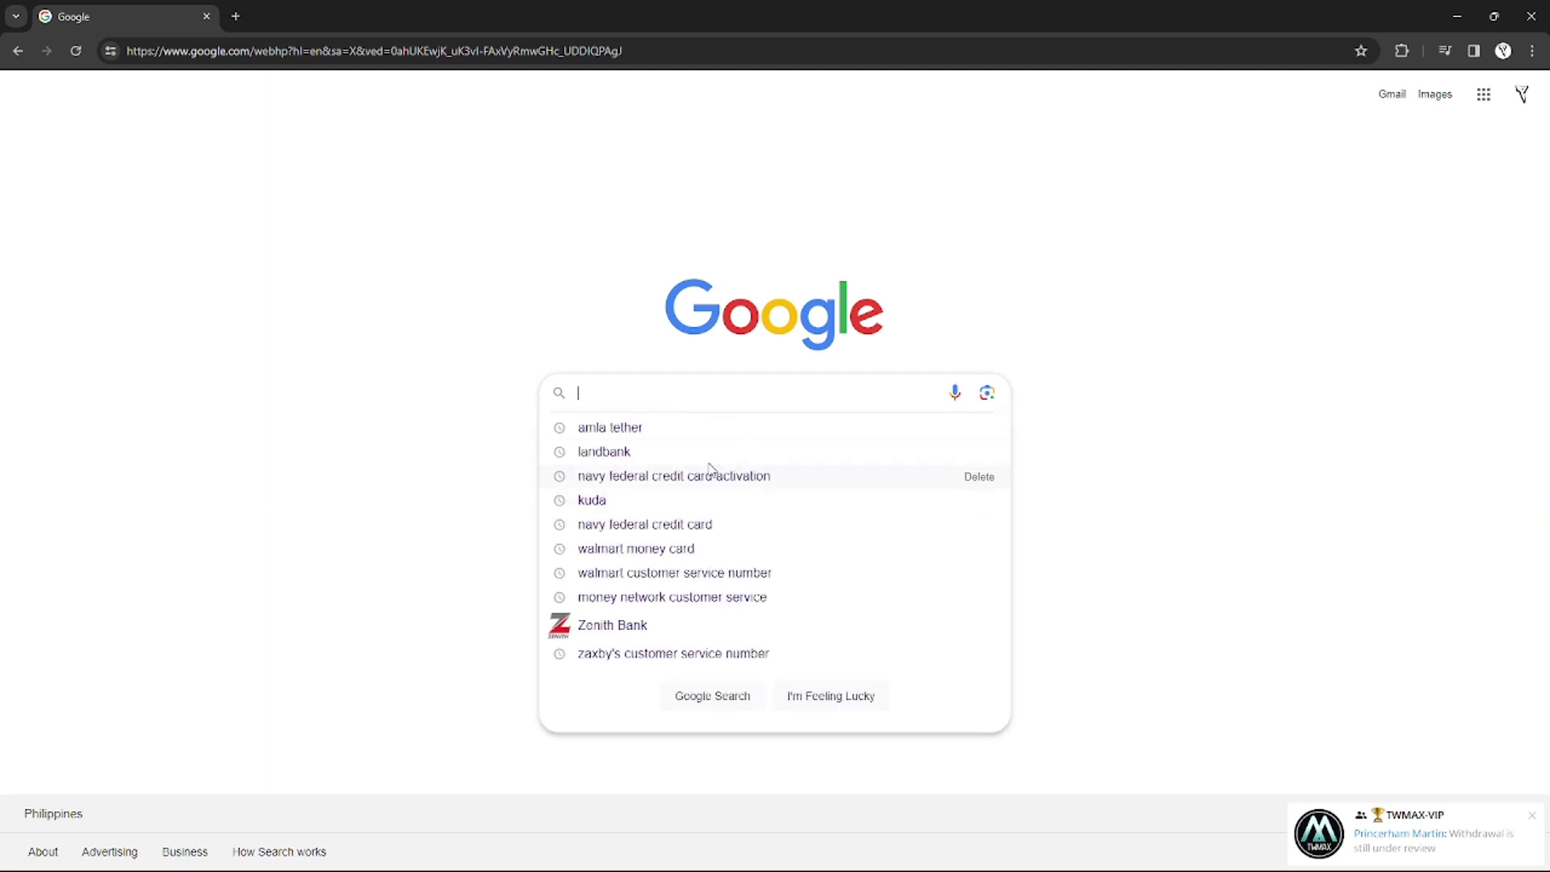
left_click(280, 502)
type("ned")
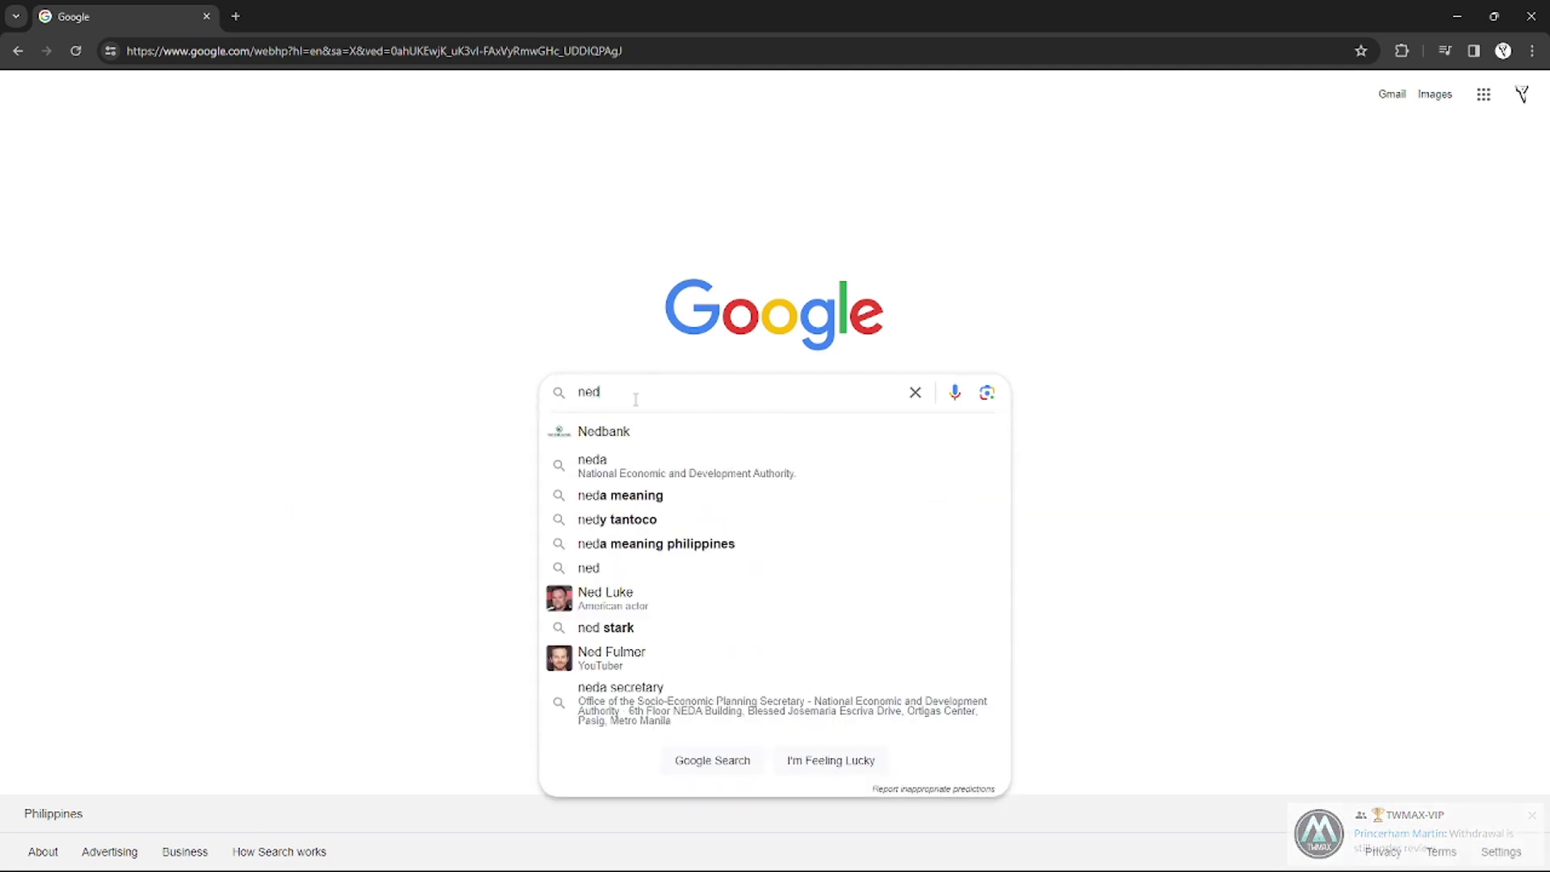
type("bank")
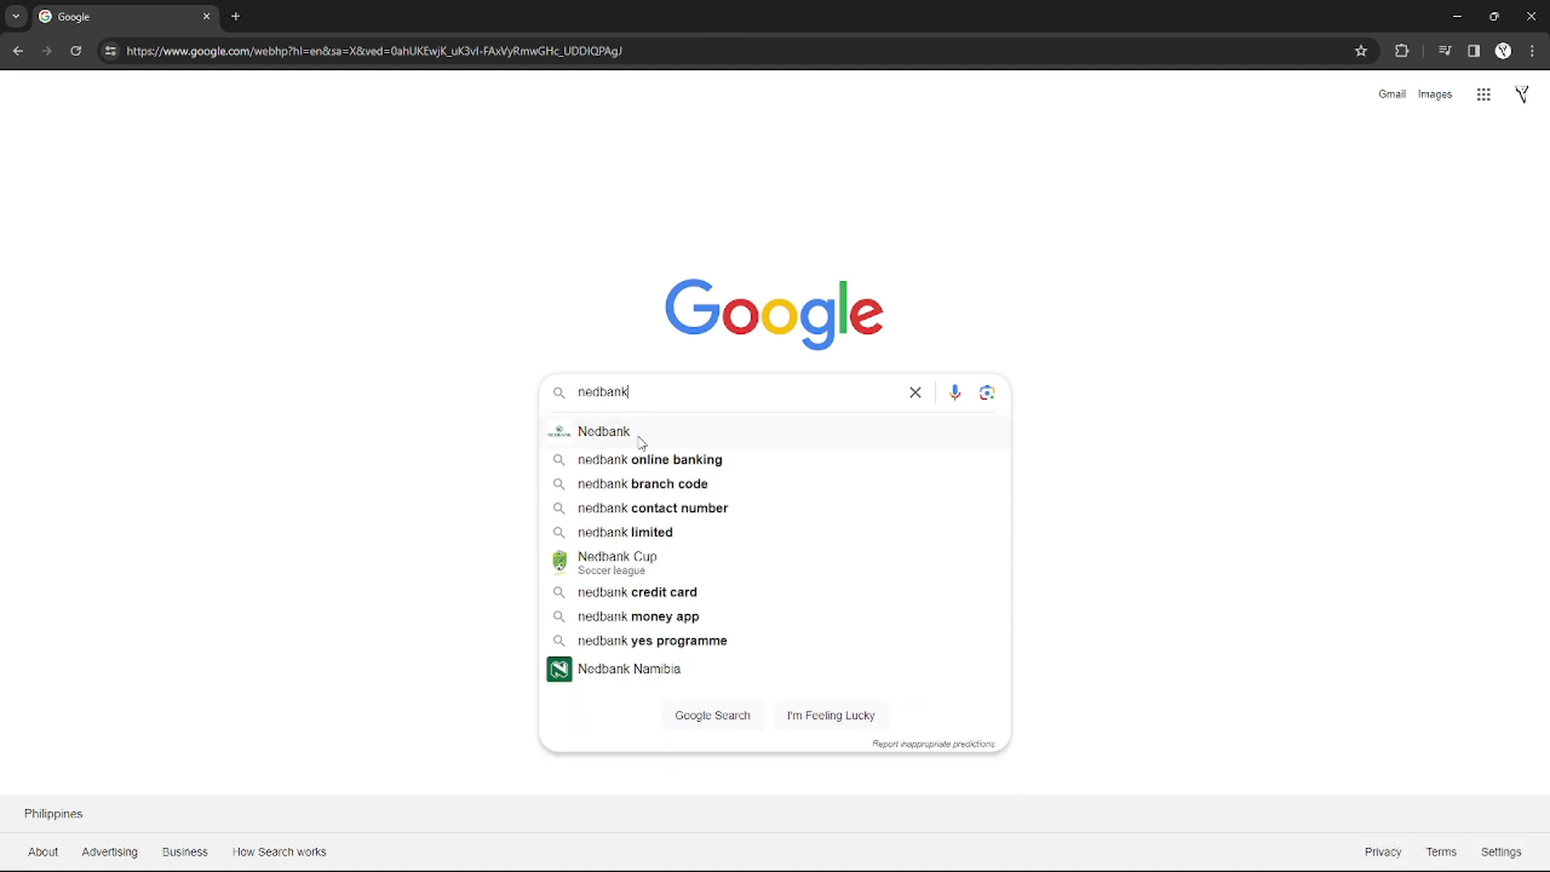
left_click(641, 434)
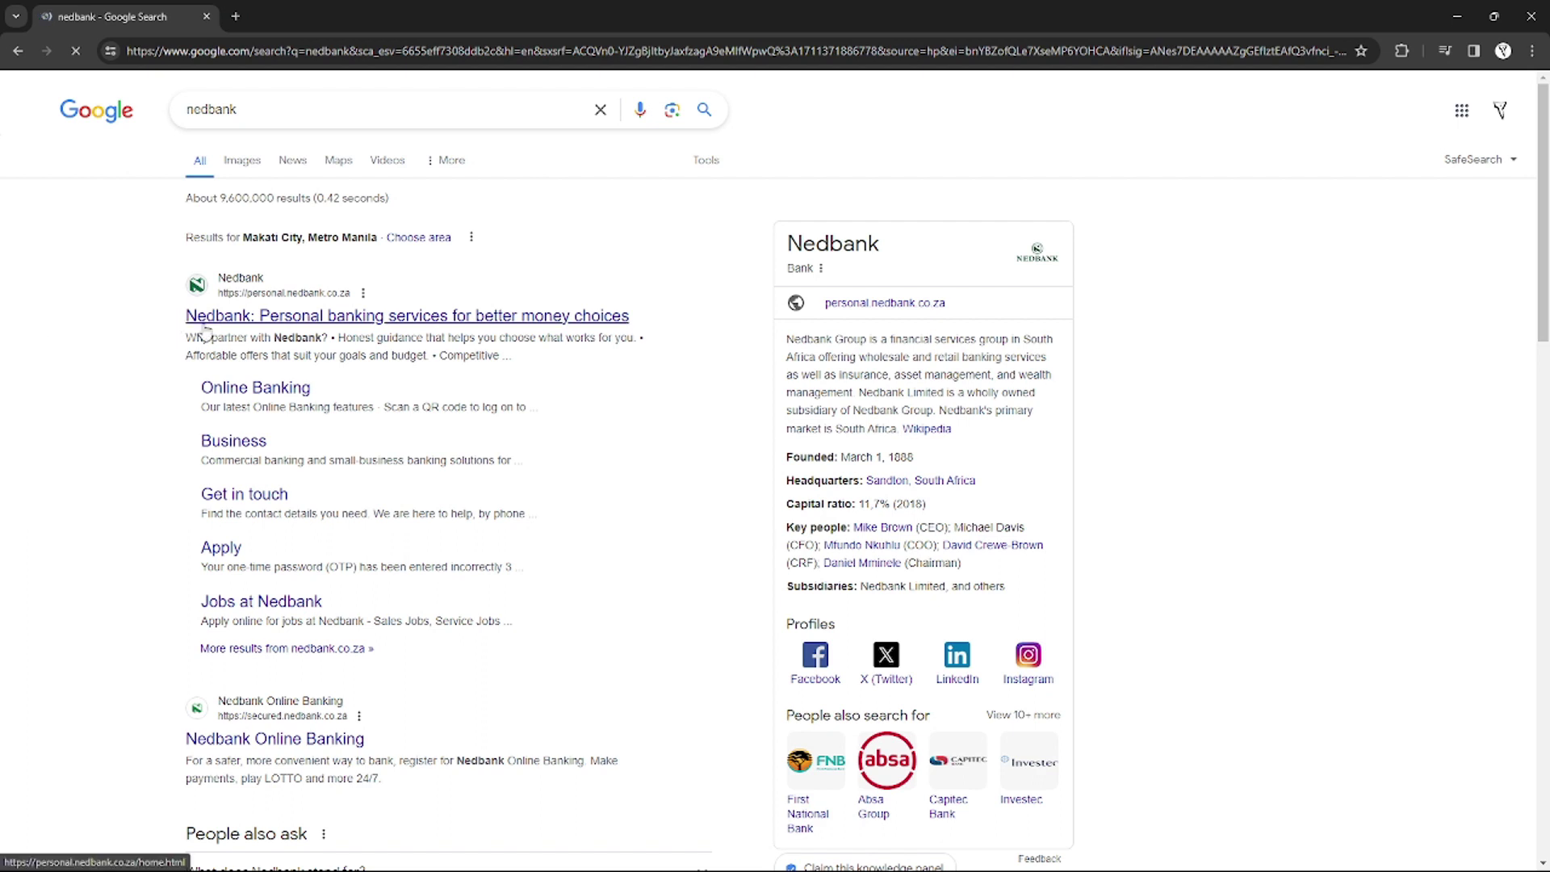
- Open Nedbank's personal banking site and show the Contact us menu options
left_click(250, 320)
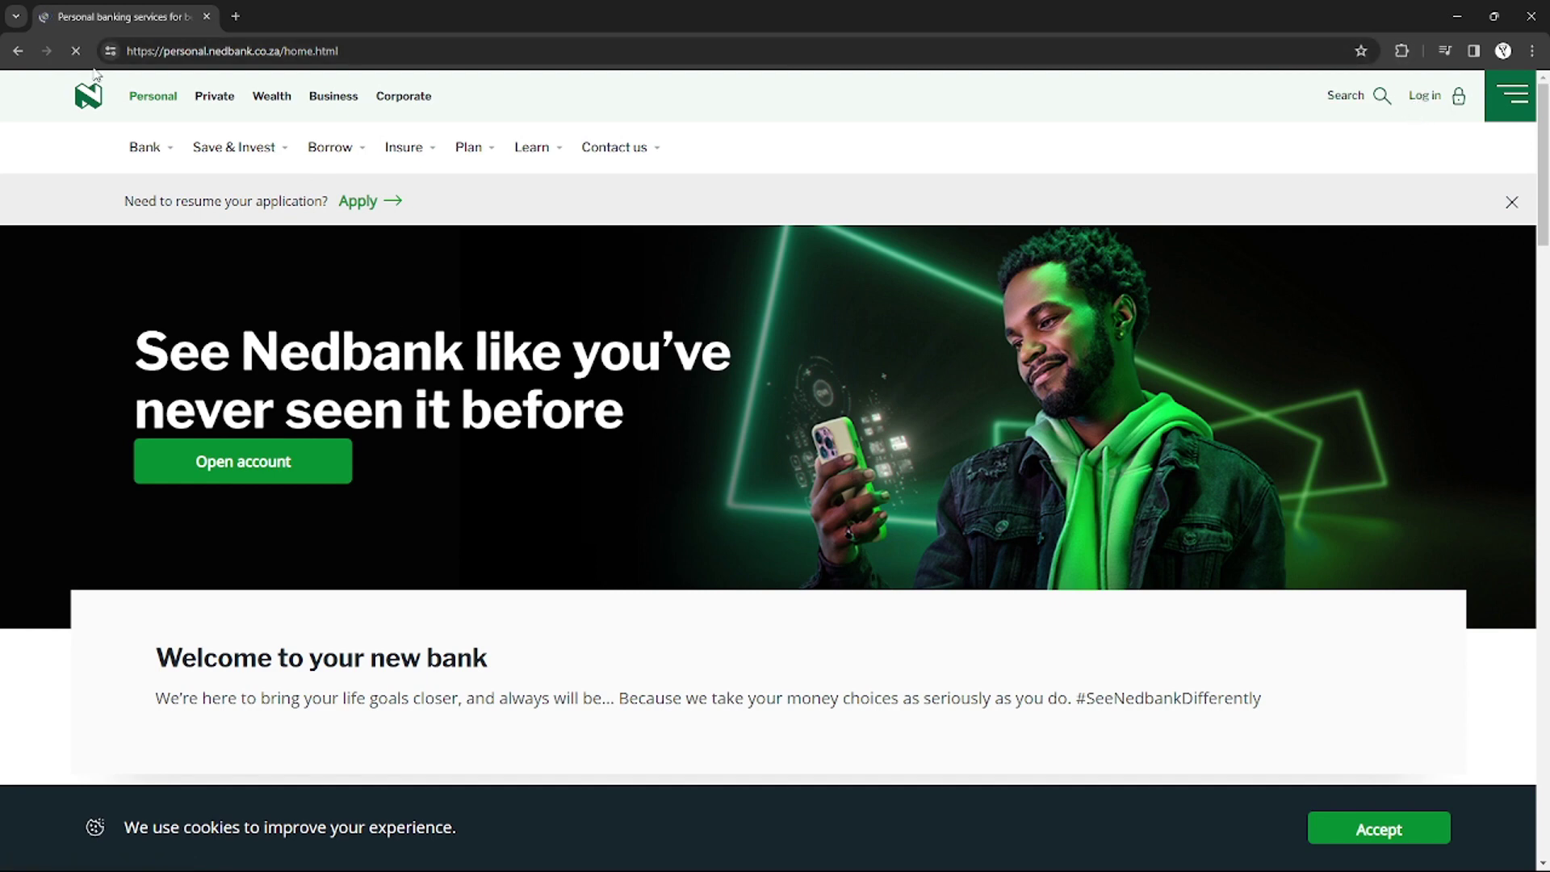
mouse_move(617, 147)
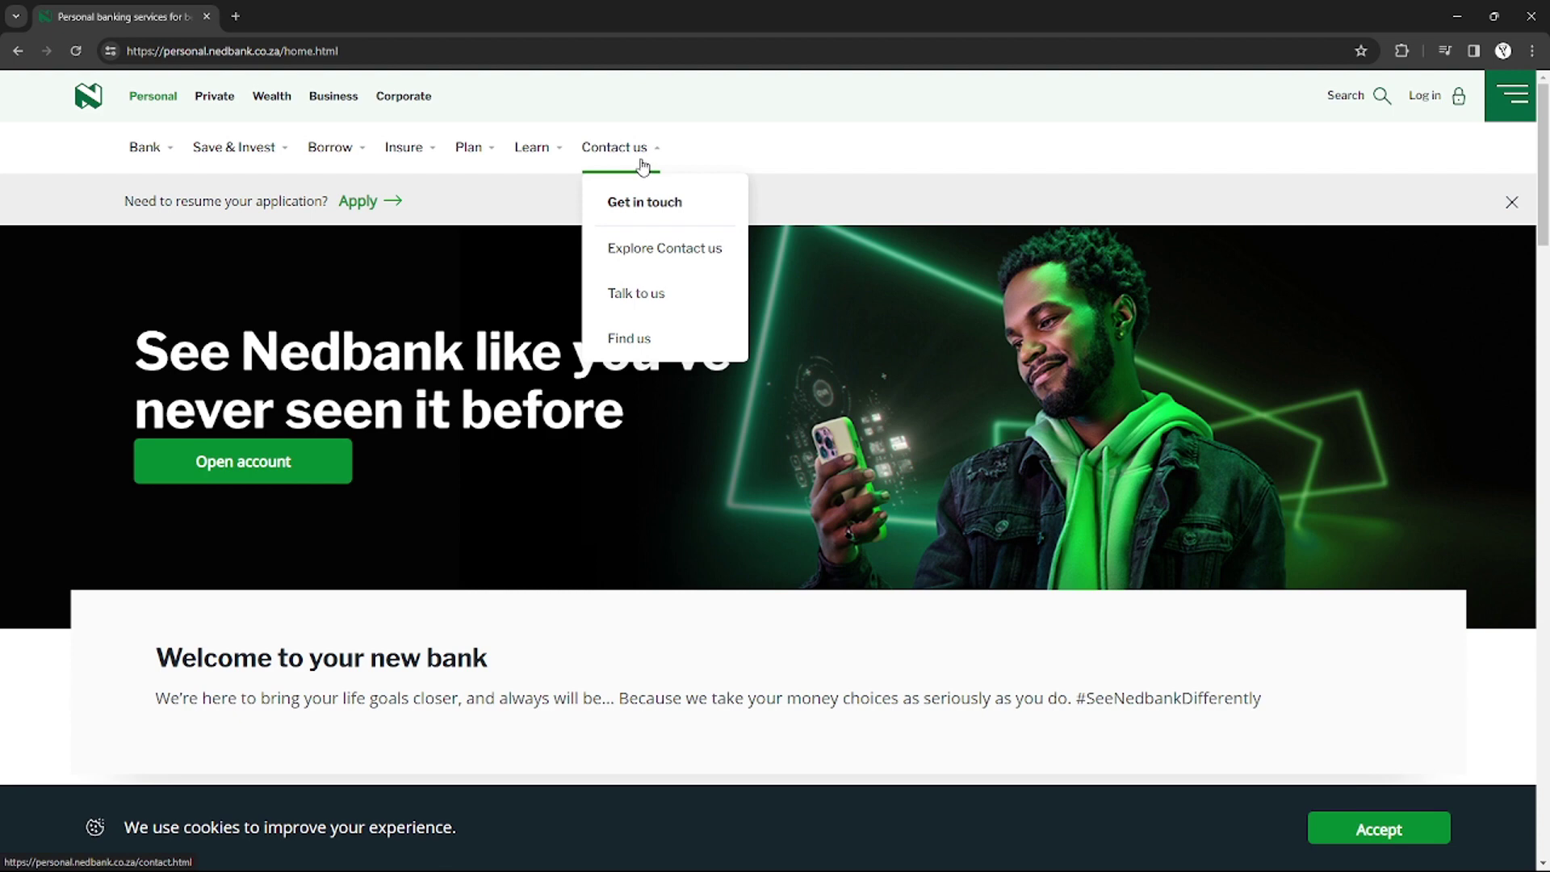
left_click(625, 153)
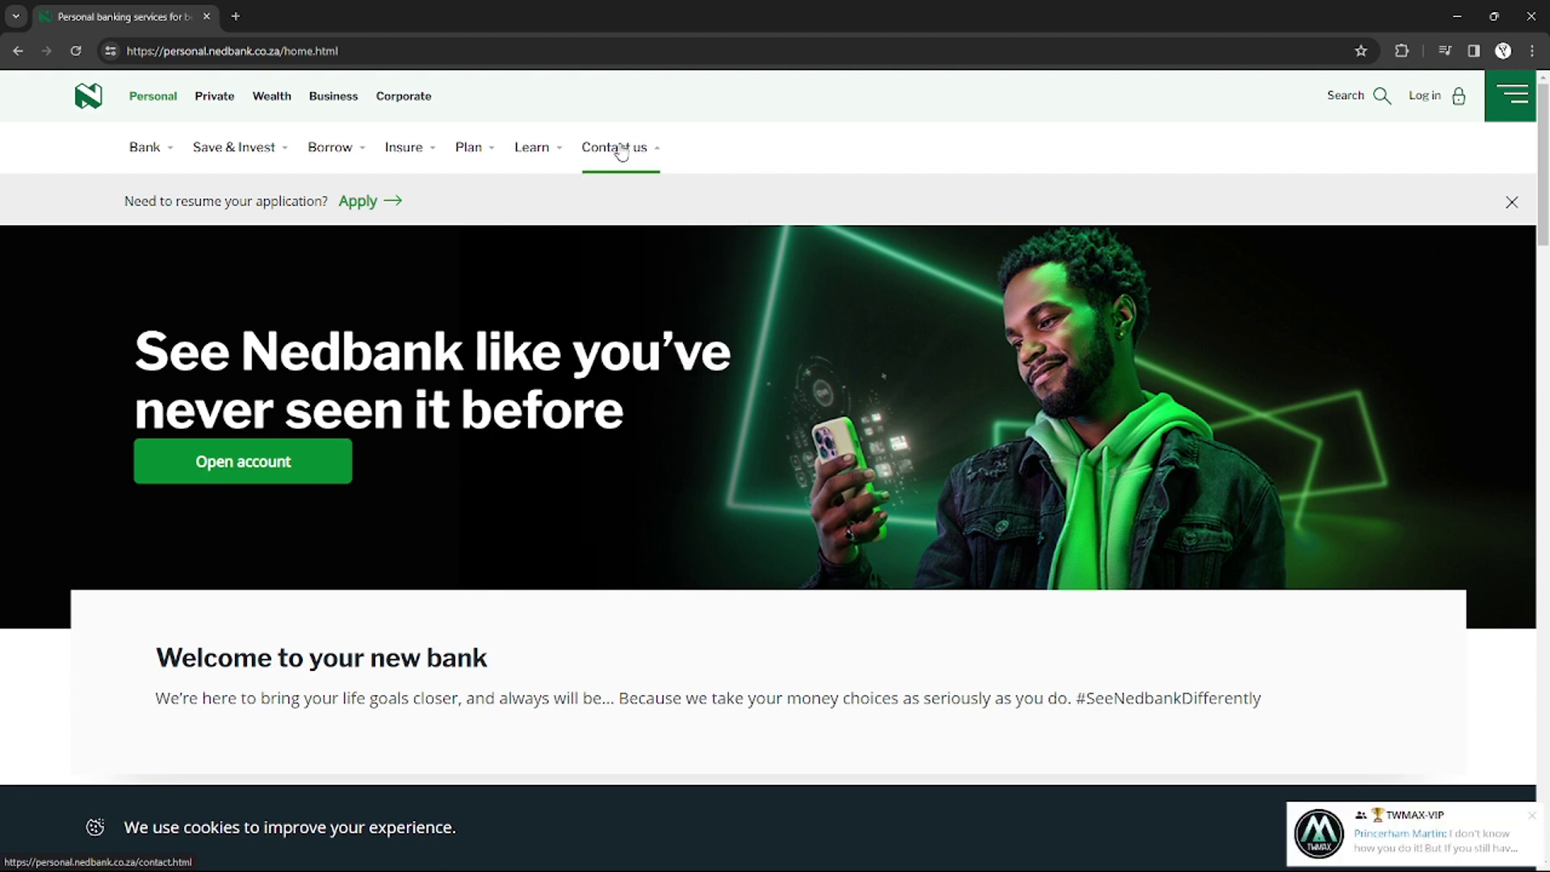
left_click(622, 151)
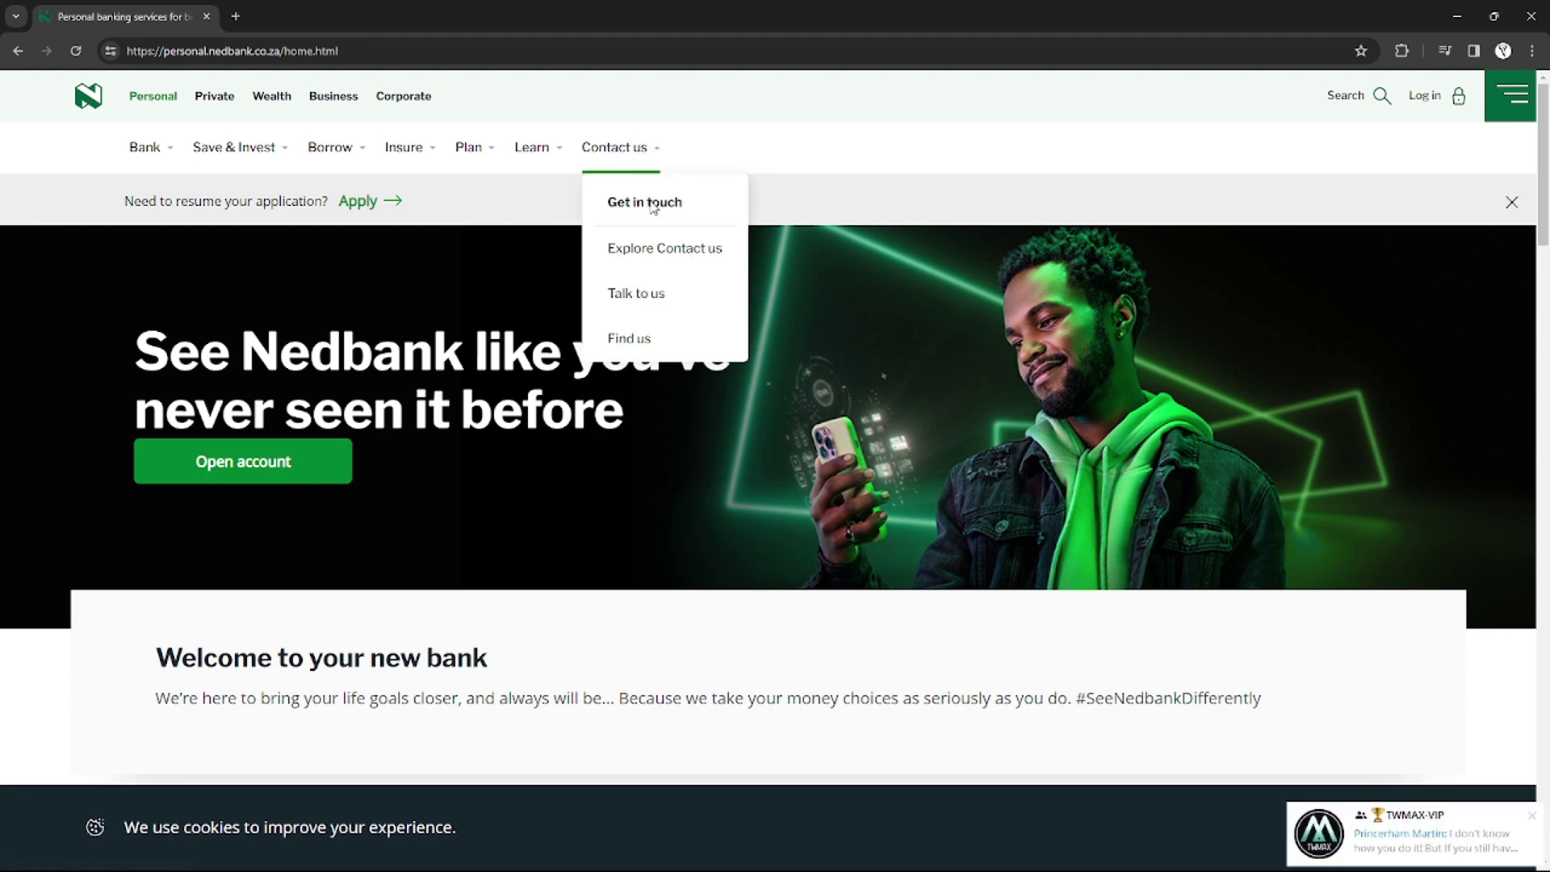
- Open Get in touch, highlight the Nedbank and MFC contact centre numbers, and accept cookies
left_click(663, 249)
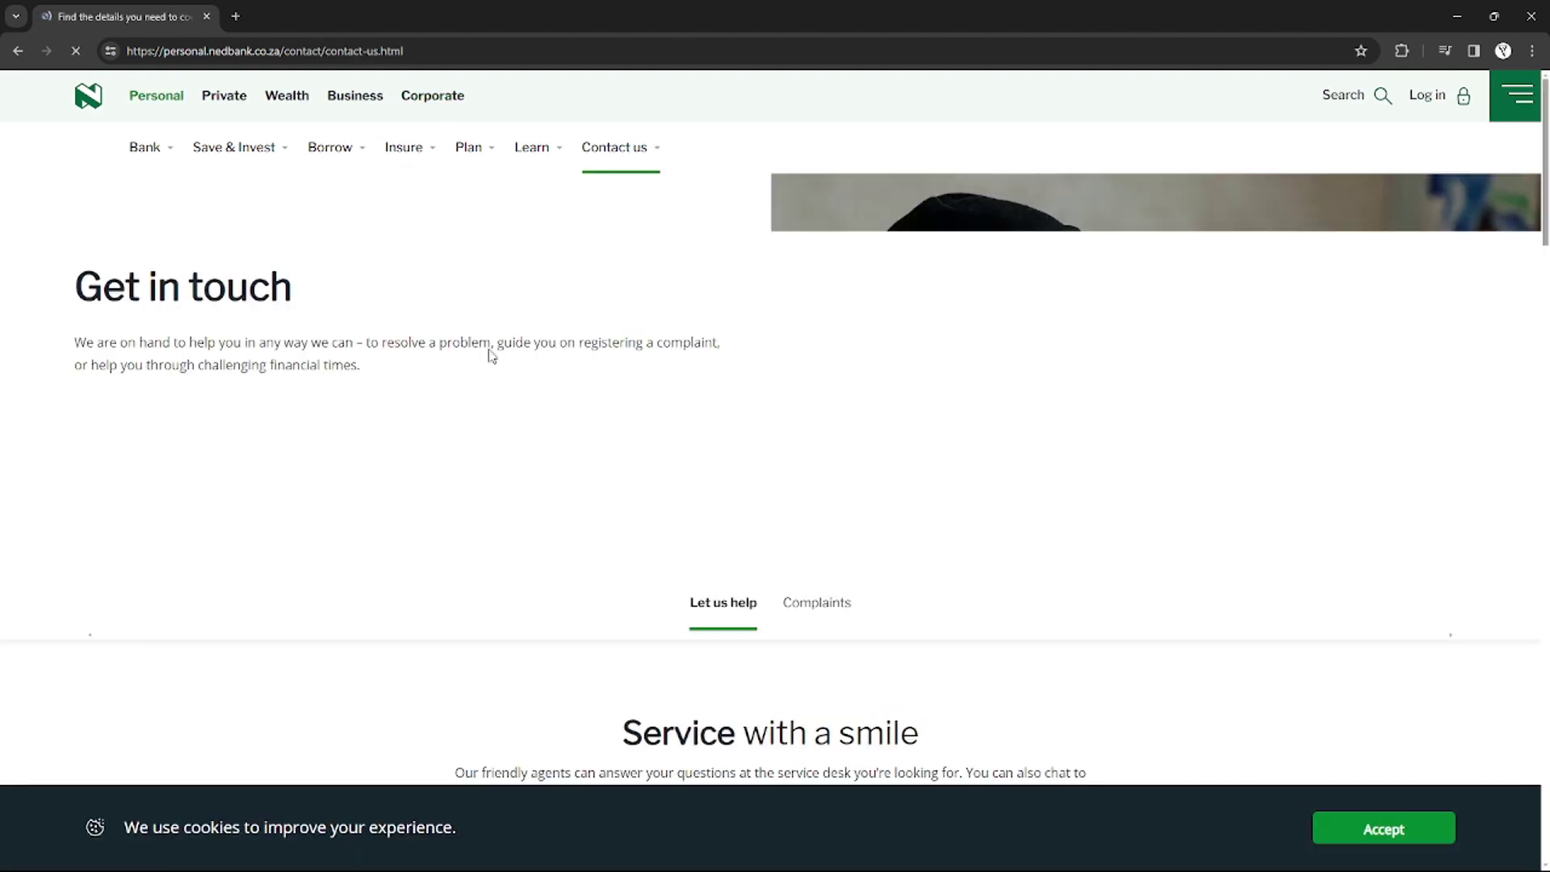
scroll(602, 435, "down", 2)
scroll(602, 434, "up", 2)
scroll(695, 416, "down", 2)
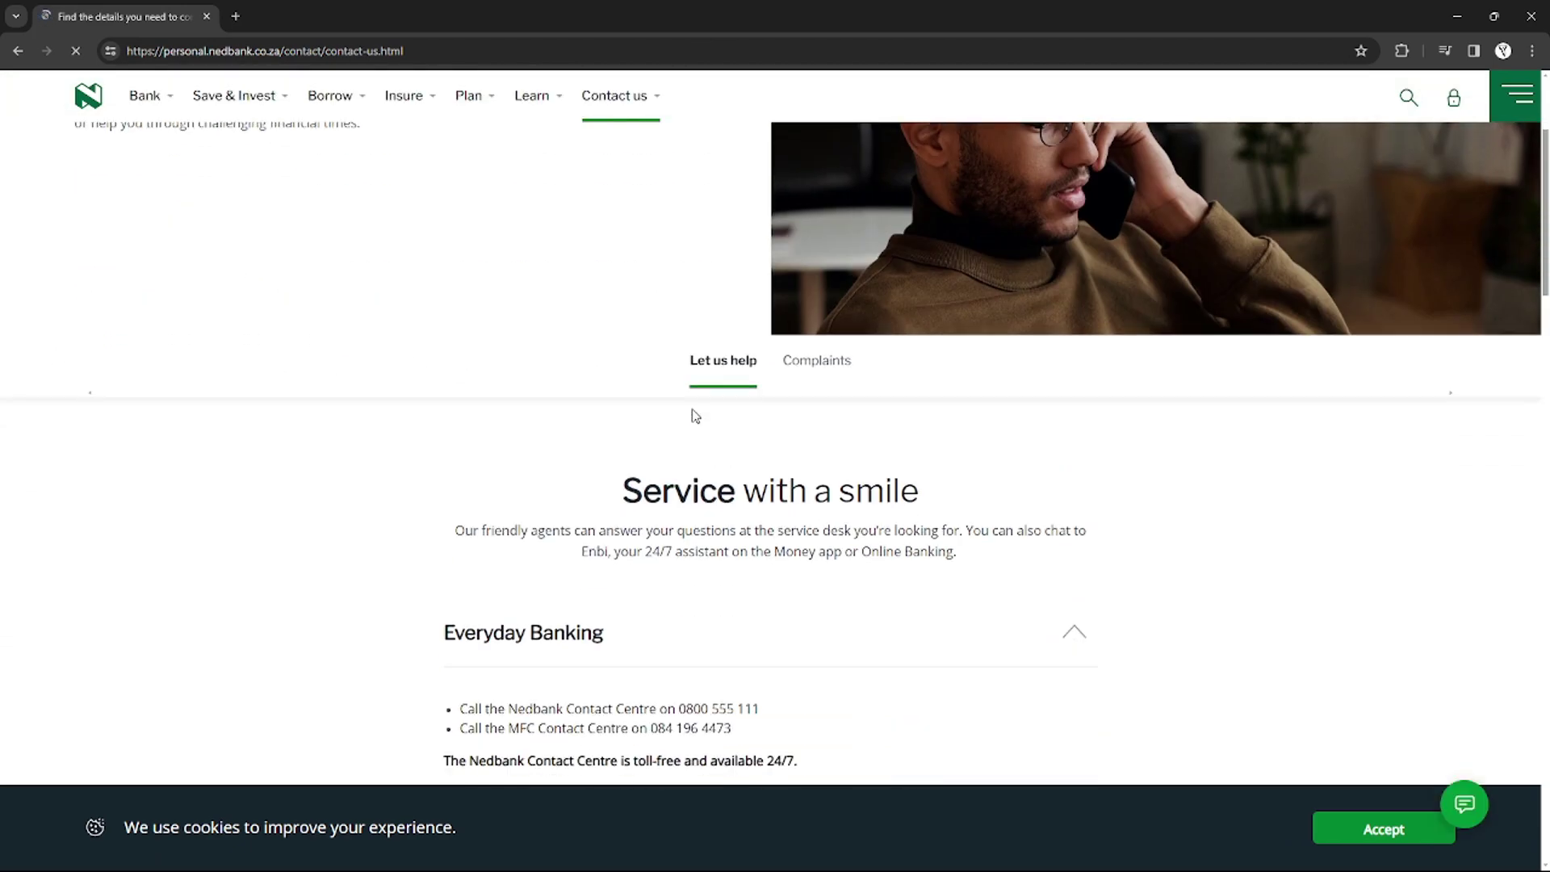
scroll(1017, 597, "down", 5)
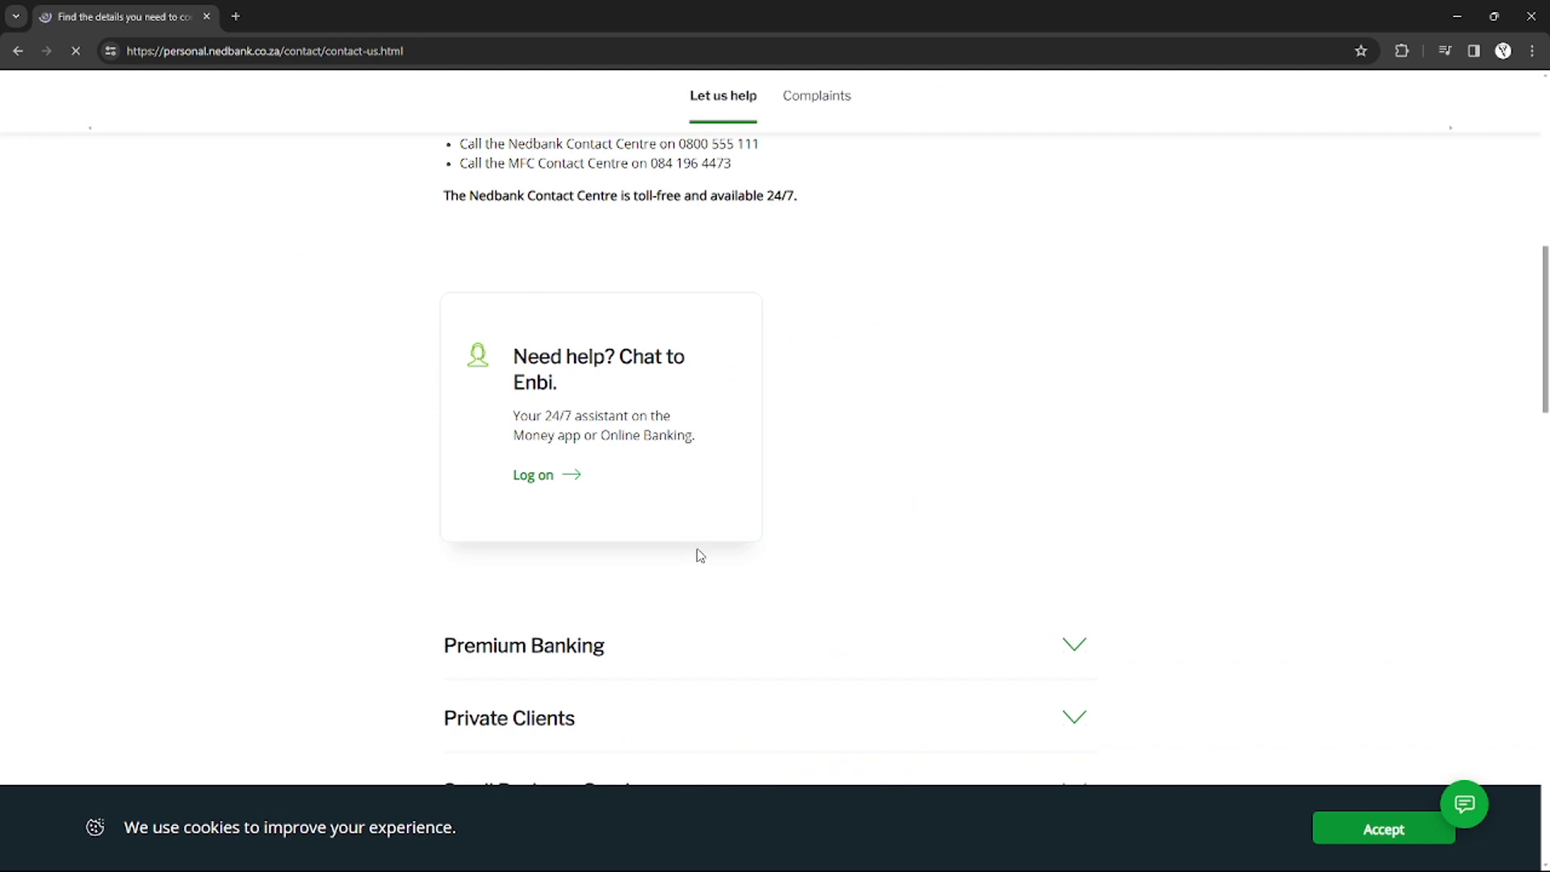
scroll(697, 556, "up", 3)
double_click(697, 465)
left_click(696, 466)
triple_click(707, 488)
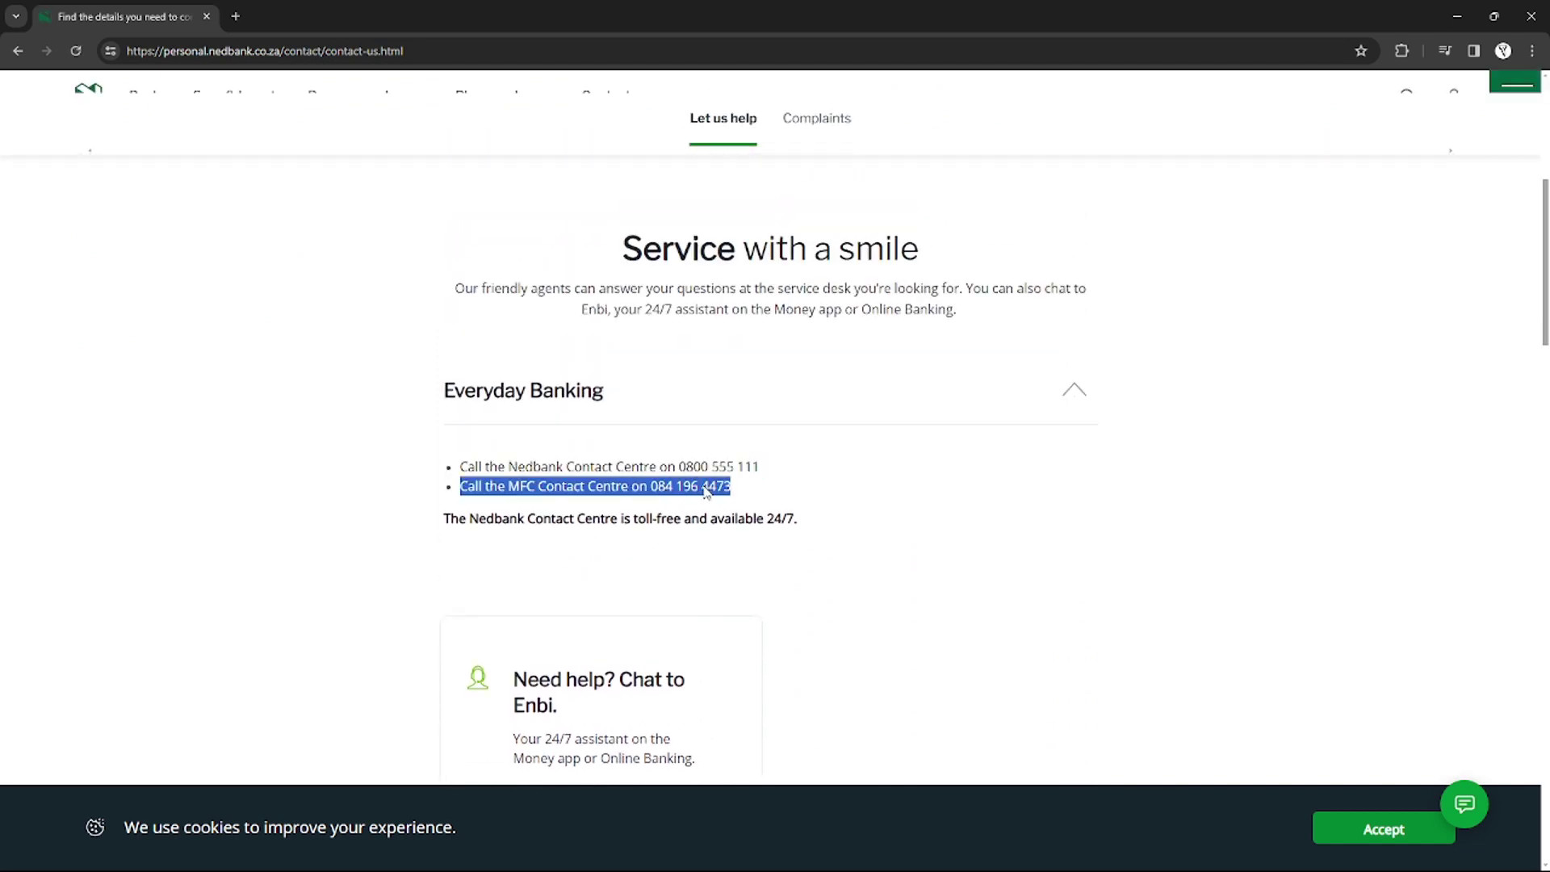
double_click(727, 466)
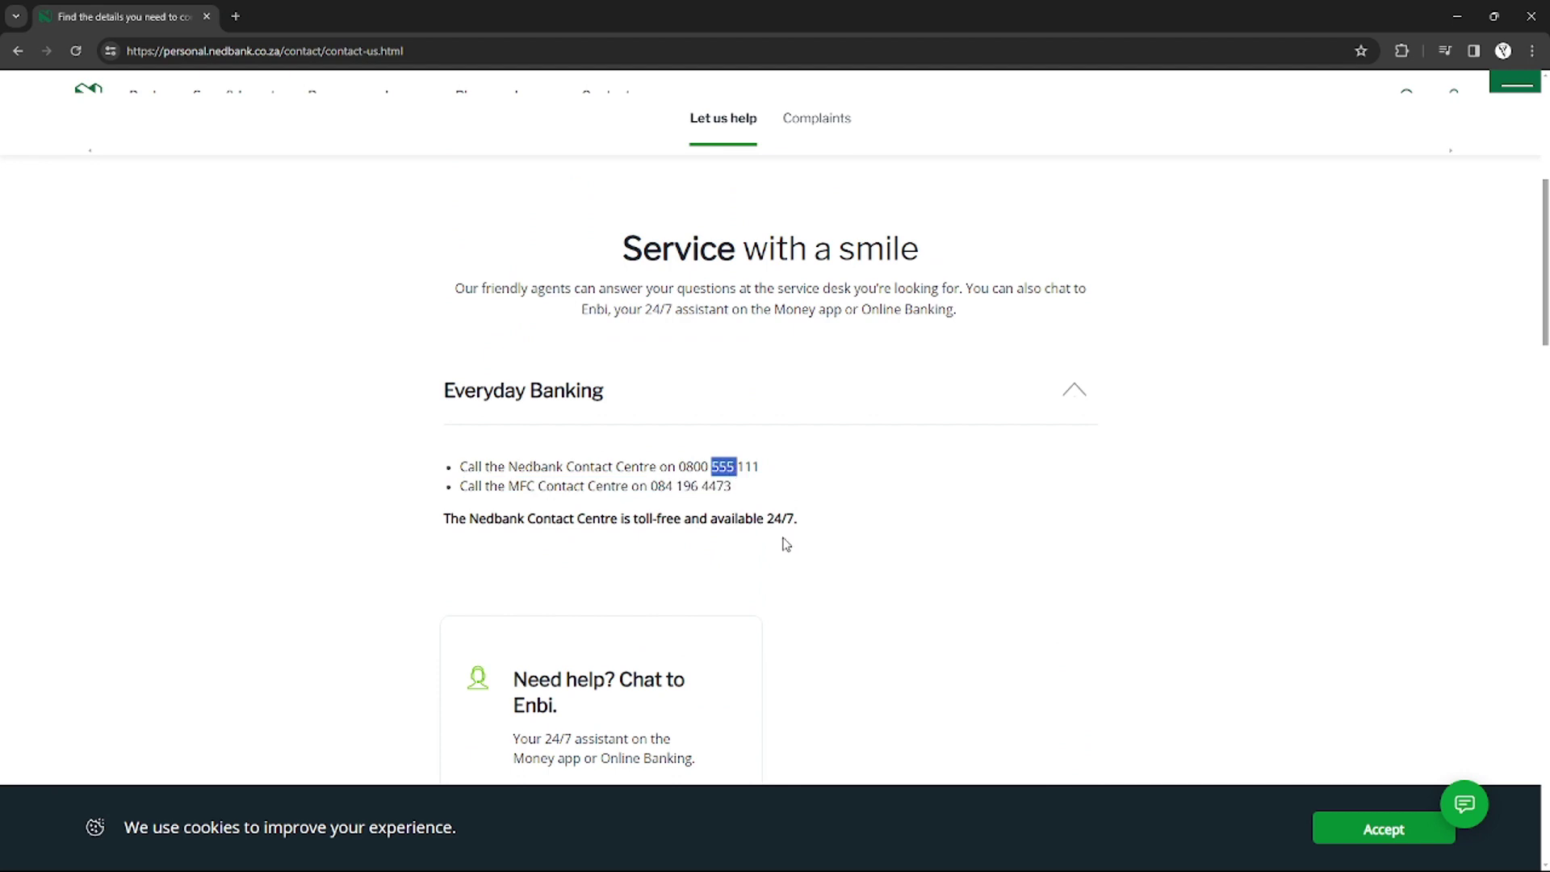
scroll(786, 545, "down", 2)
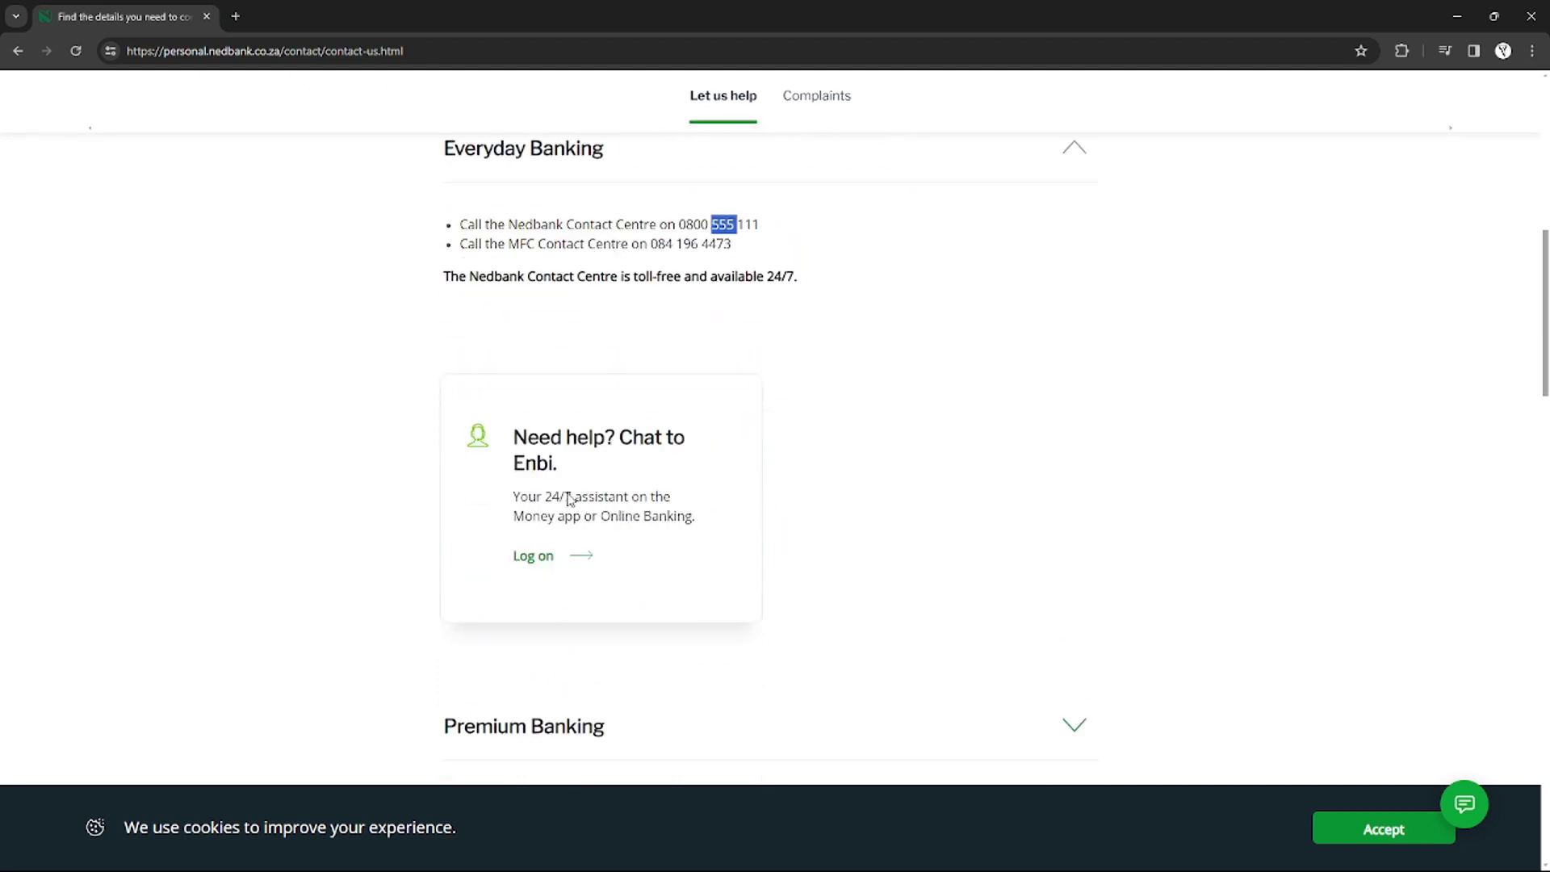
left_click(1399, 836)
scroll(558, 569, "down", 2)
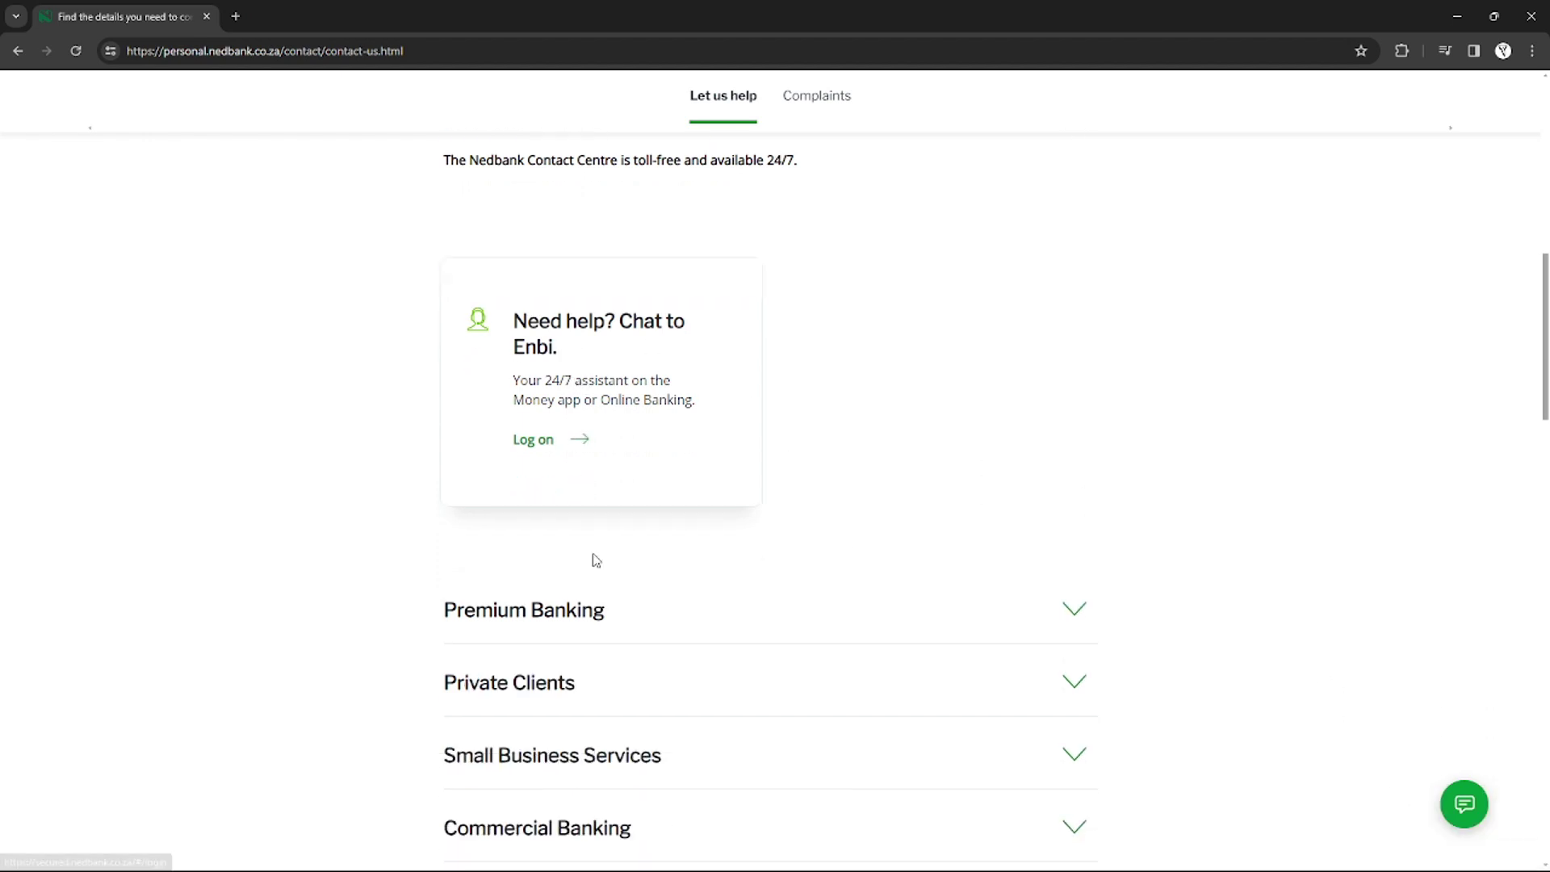
- Ask Enbi "i want to check my account number" and send the message
left_click(1464, 803)
scroll(775, 484, "up", 1)
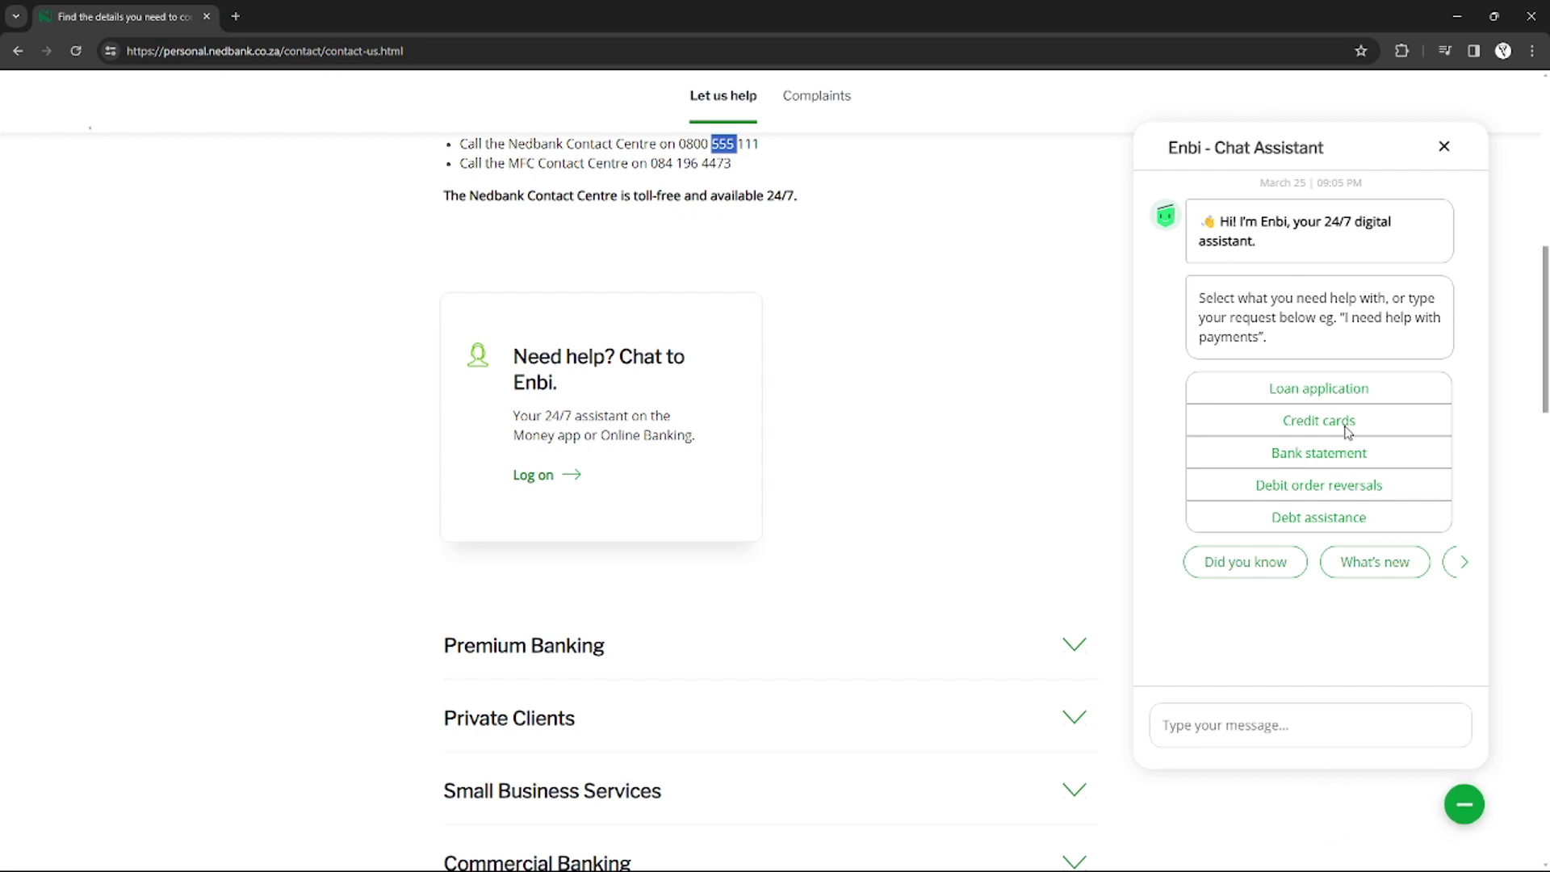
left_click(1315, 721)
type("i want to check my account number")
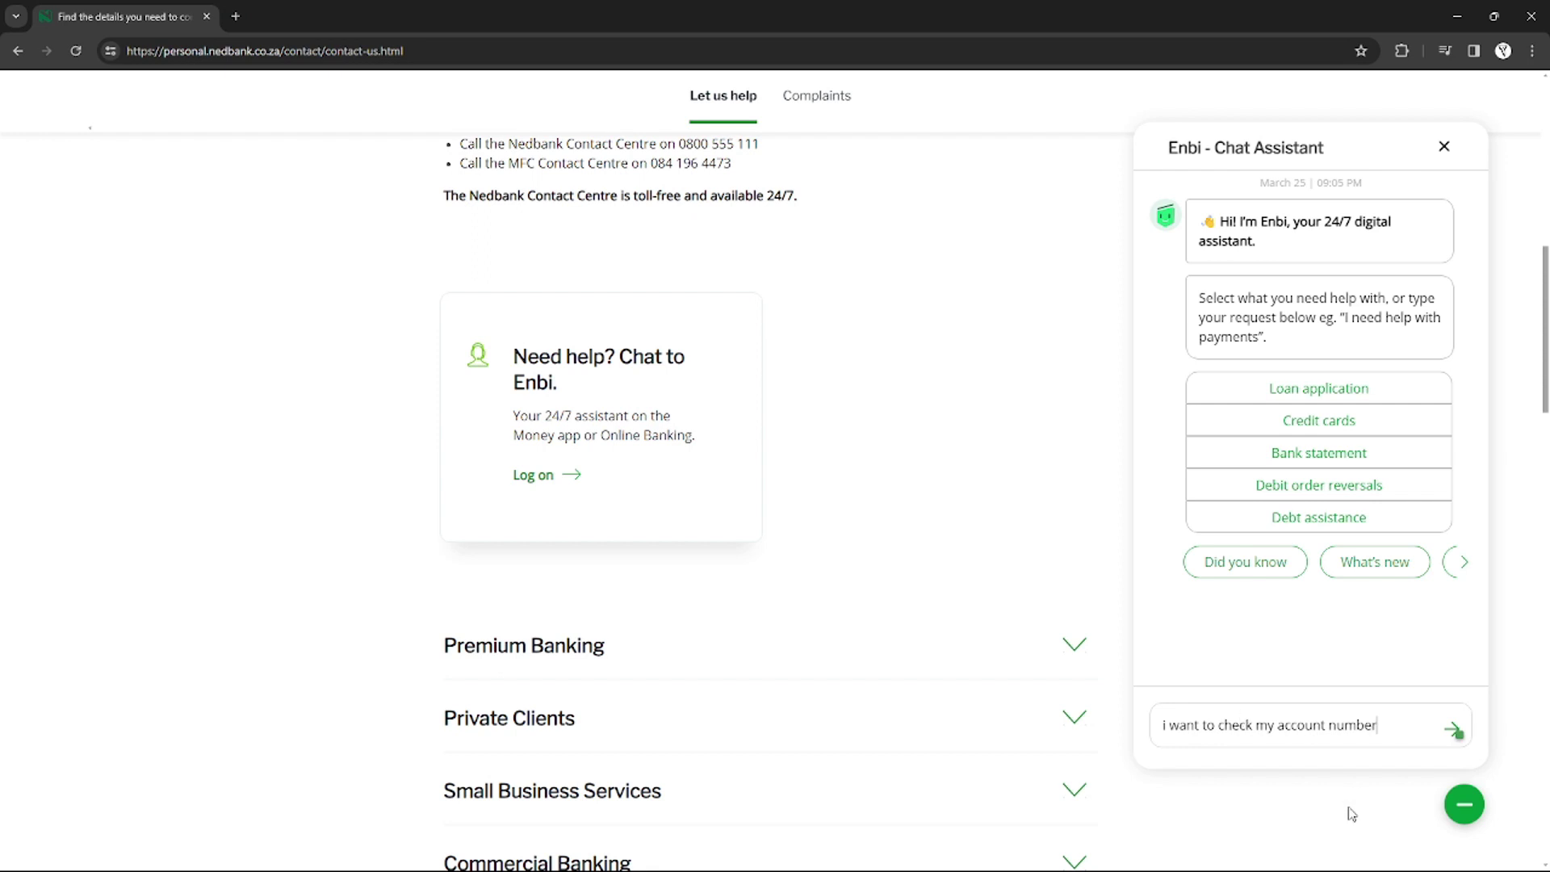
left_click(1453, 727)
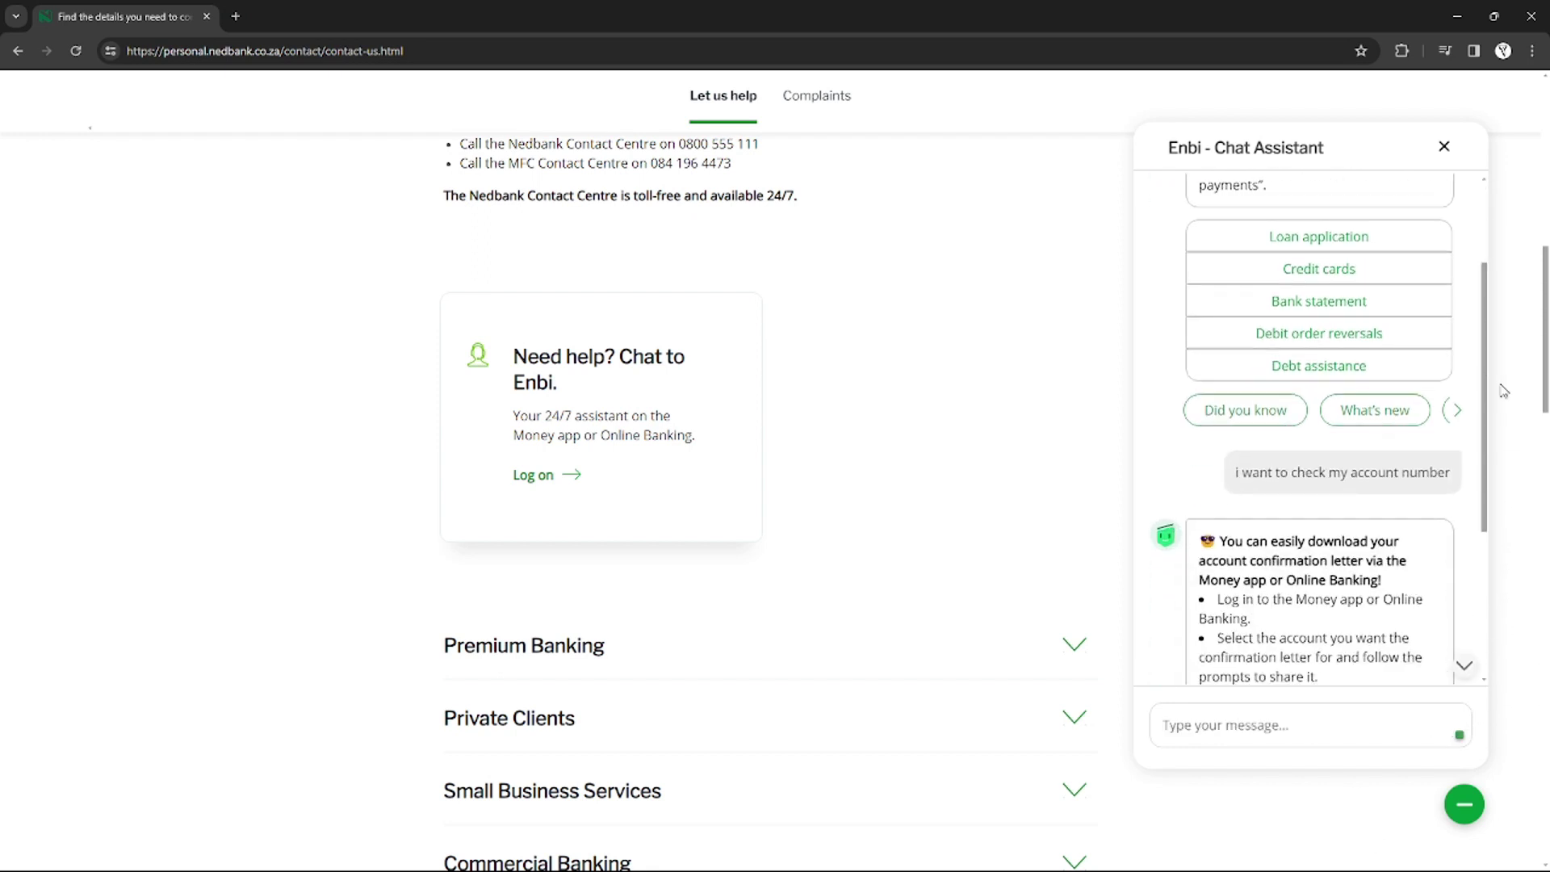
scroll(1333, 508, "down", 3)
scroll(1332, 508, "up", 2)
scroll(1329, 546, "down", 1)
scroll(1328, 546, "down", 1)
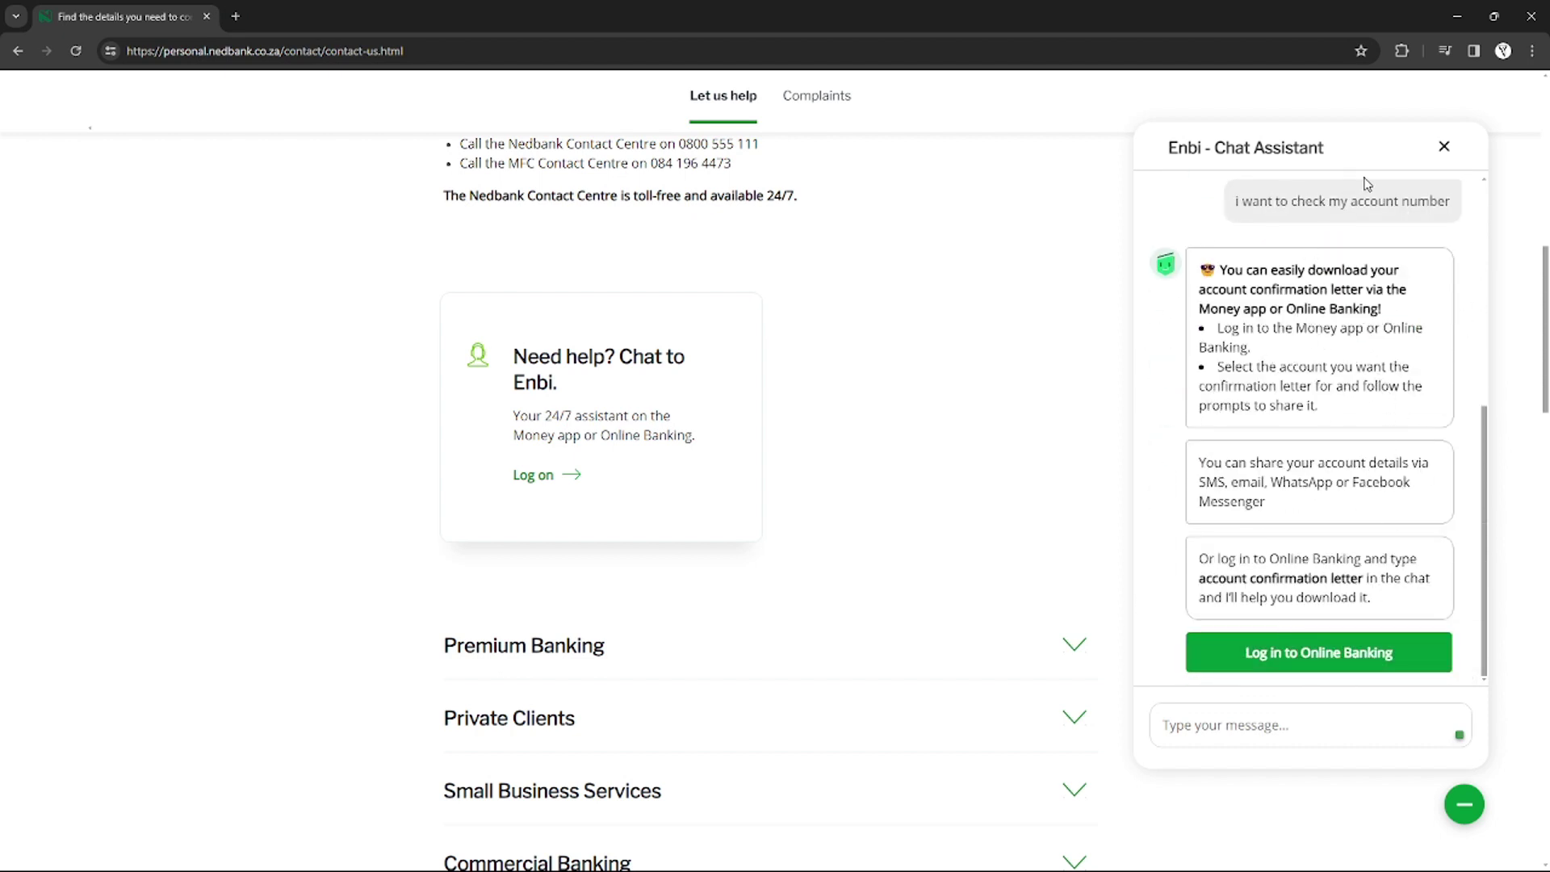
- End the Enbi chat session and clear the highlighted contact centre lines
left_click(1444, 148)
left_click(1371, 557)
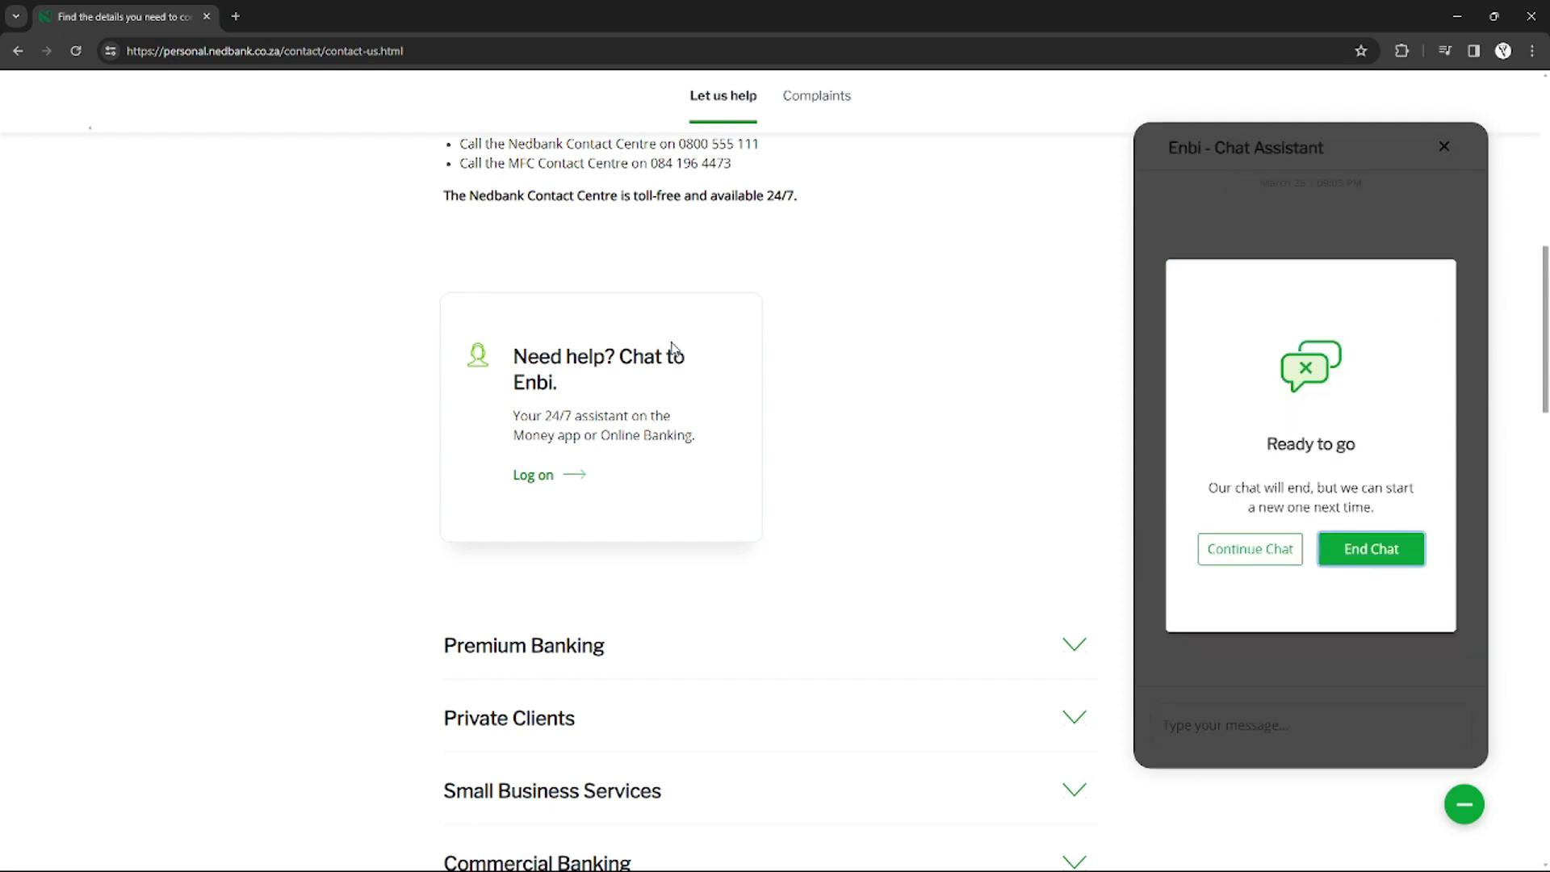
scroll(864, 326, "up", 2)
left_click_drag(460, 385, 759, 404)
left_click(741, 417)
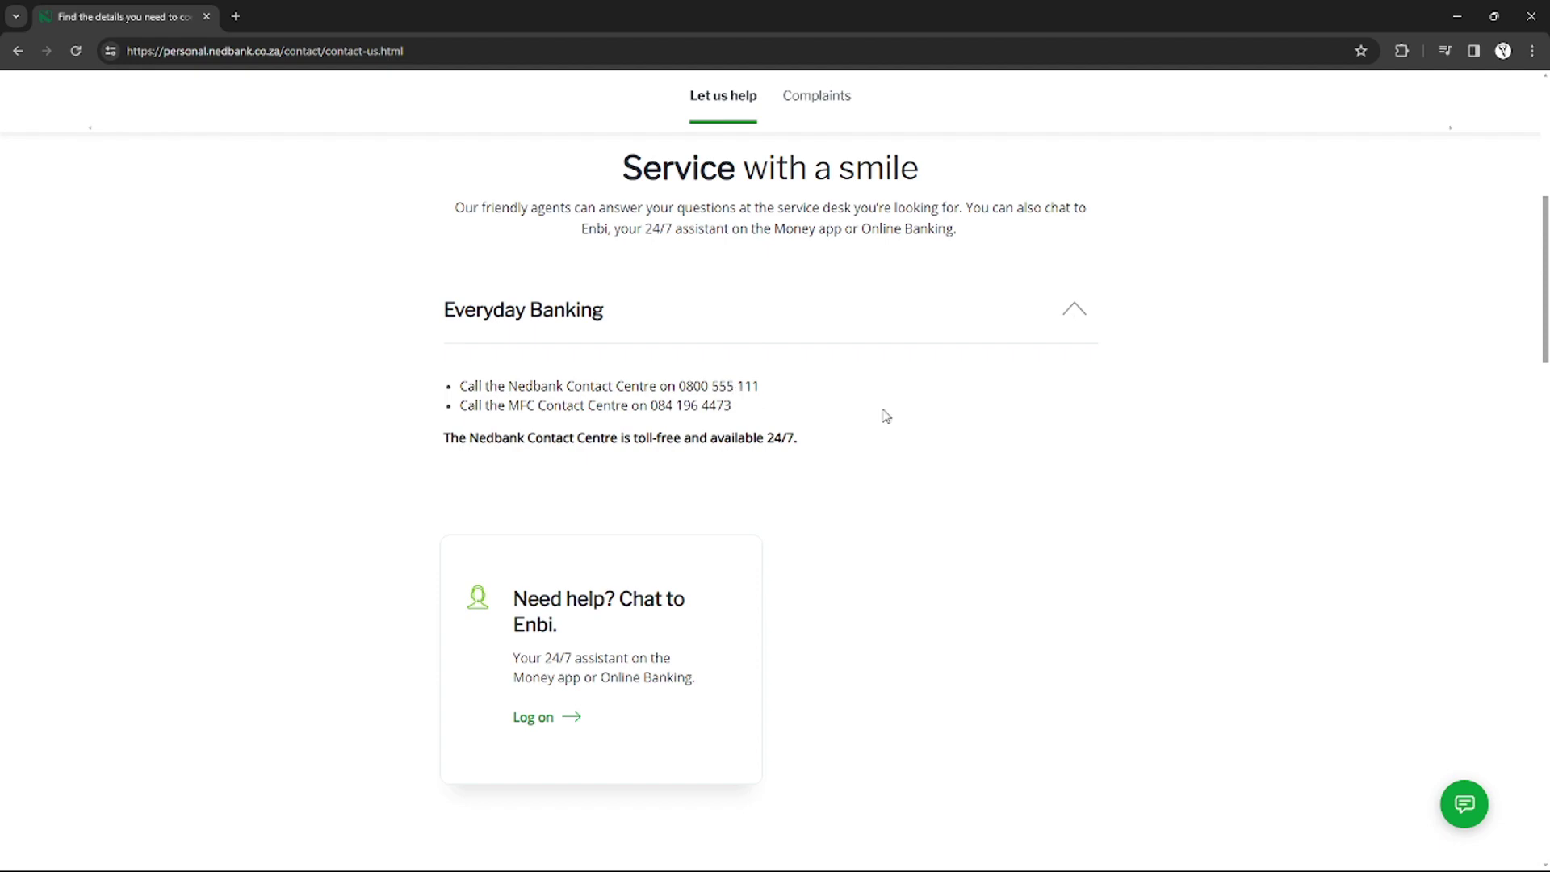
scroll(1062, 559, "up", 5)
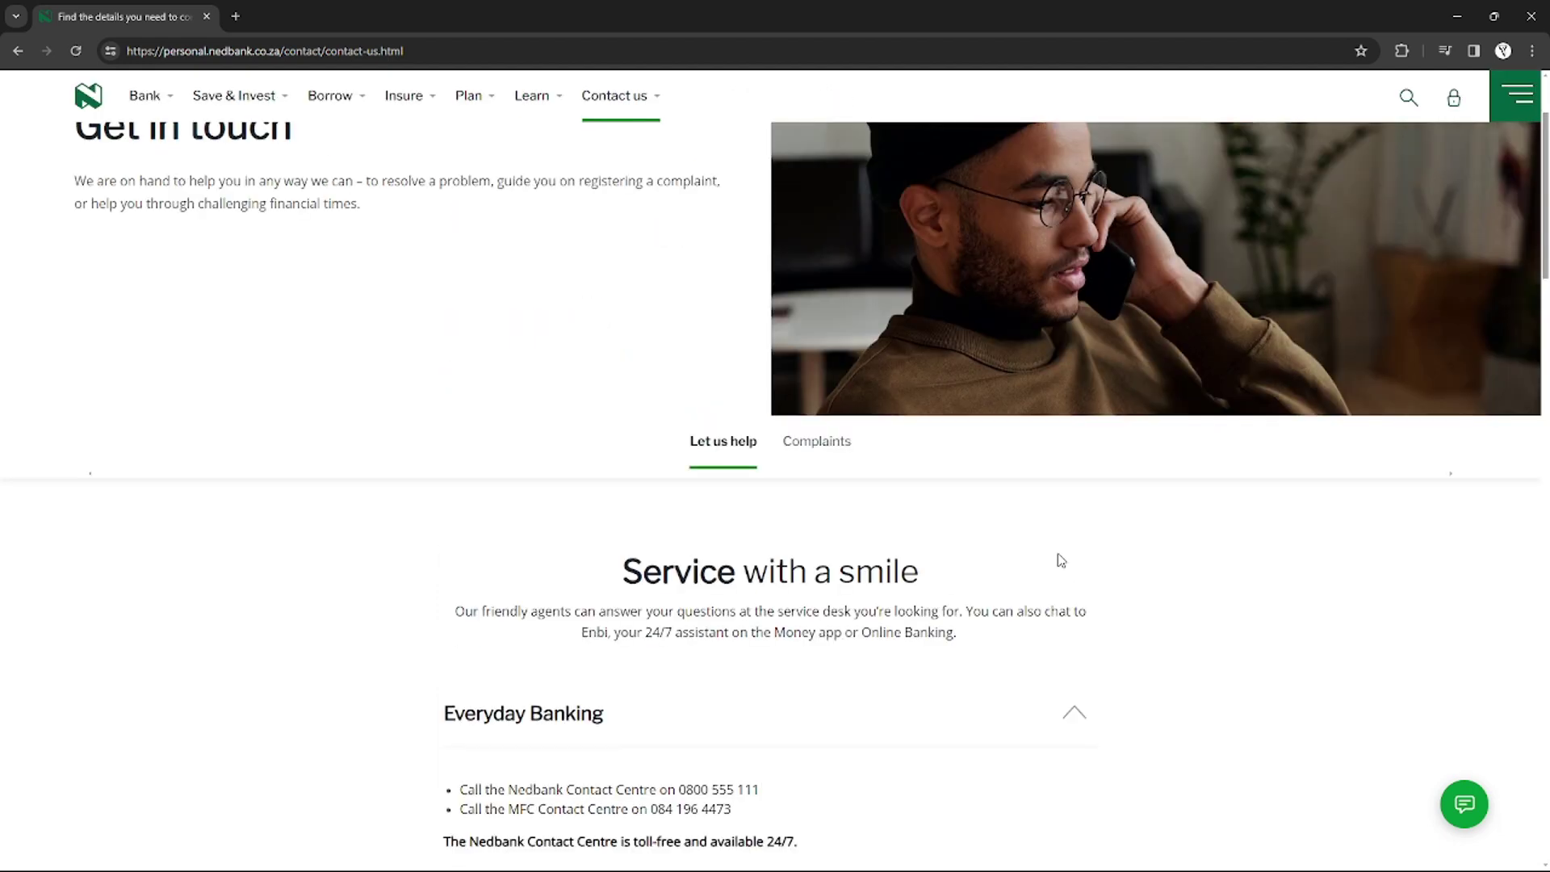
scroll(1061, 560, "up", 3)
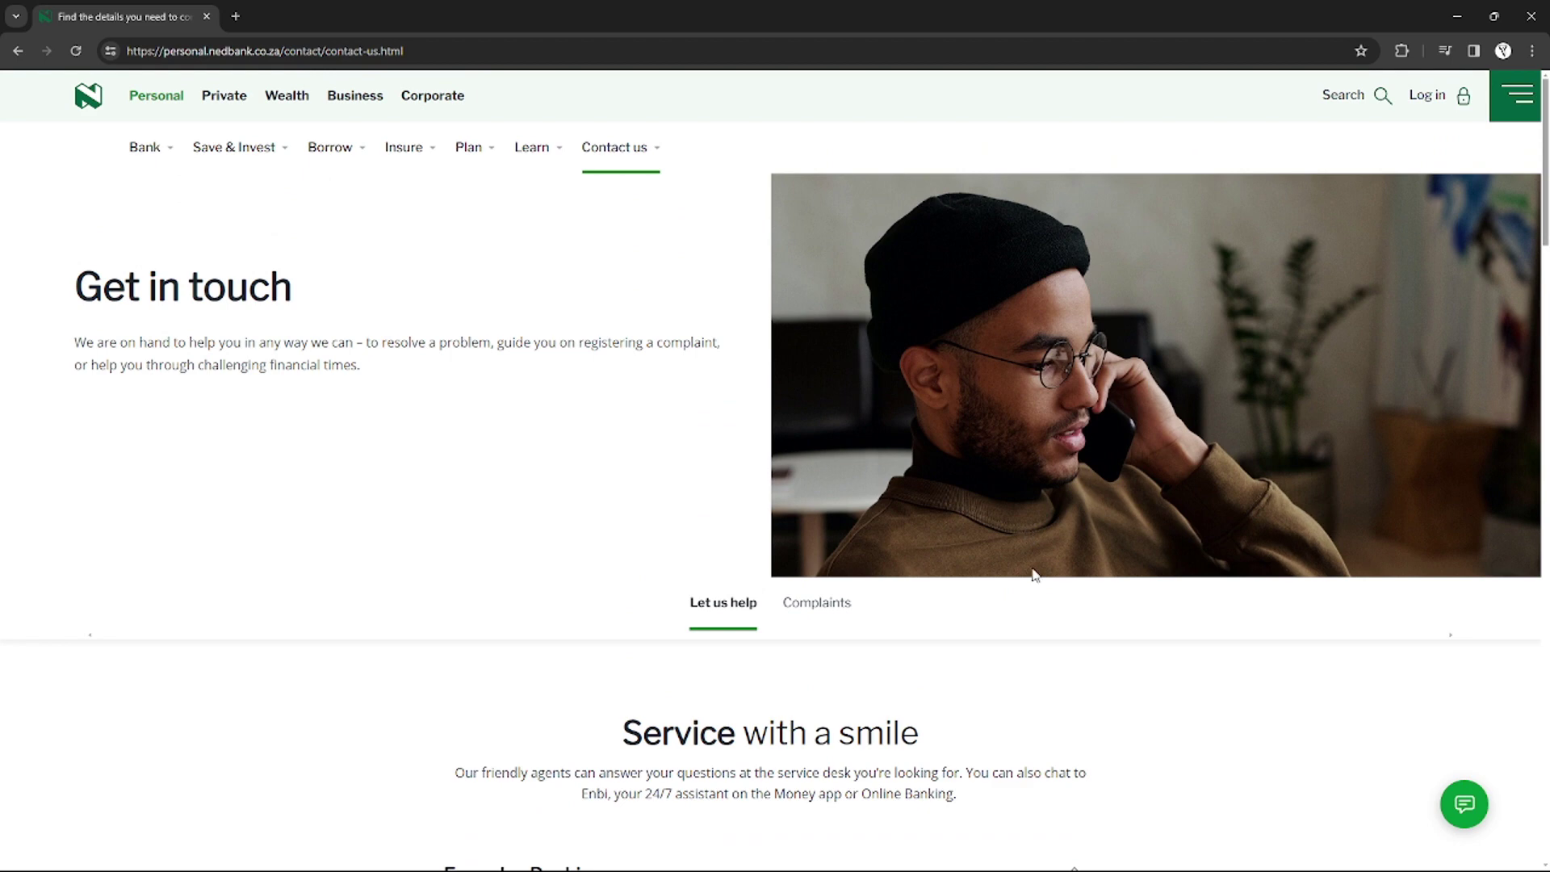